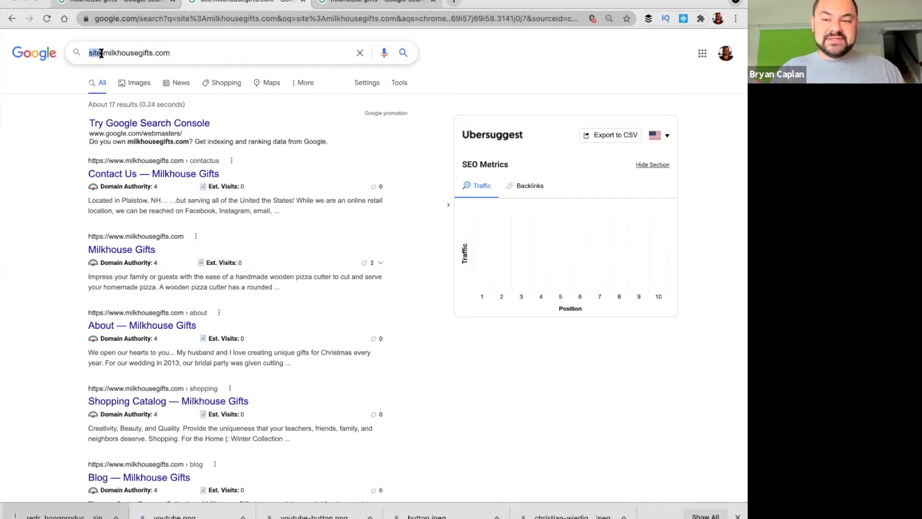
- Examine the site:milkhousegifts.com query and the titles, URLs and descriptions of the indexed pages it returns
left_click(202, 50)
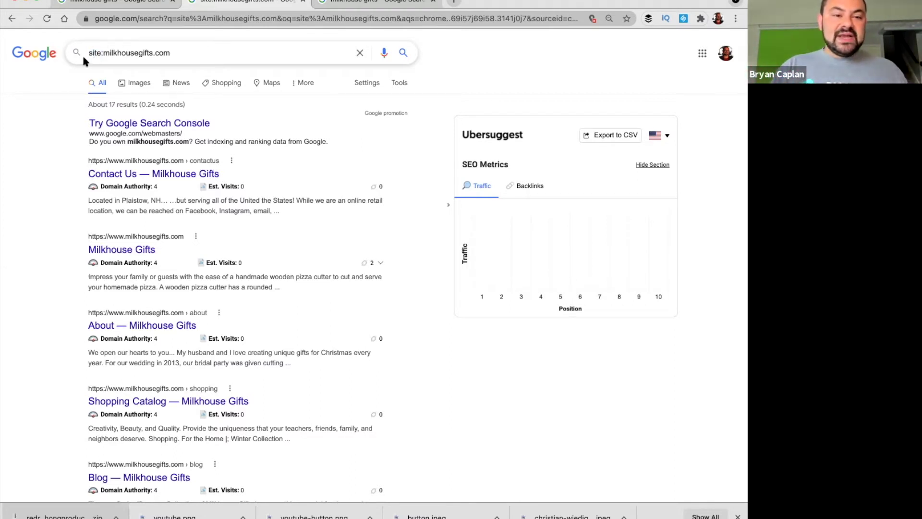
double_click(101, 53)
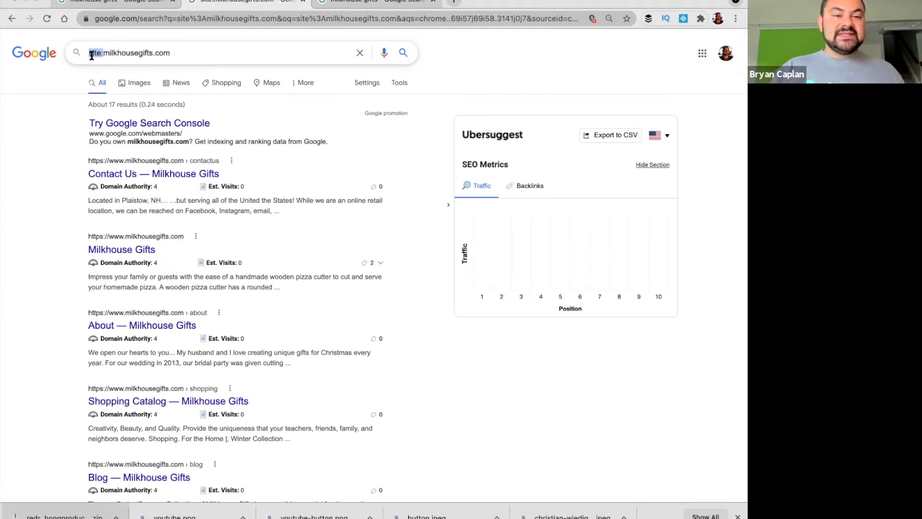
left_click(175, 51)
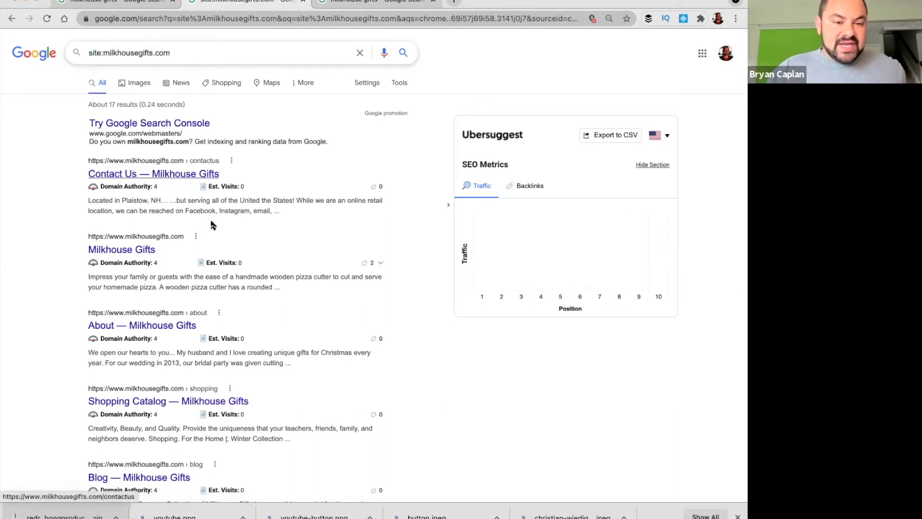
scroll(168, 208, "down", 1)
scroll(139, 217, "down", 3)
scroll(206, 291, "down", 5)
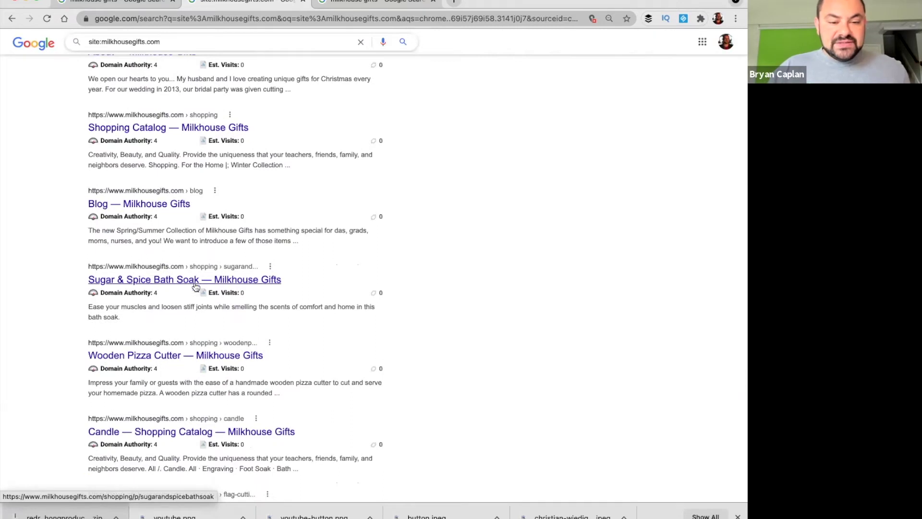
scroll(188, 281, "down", 3)
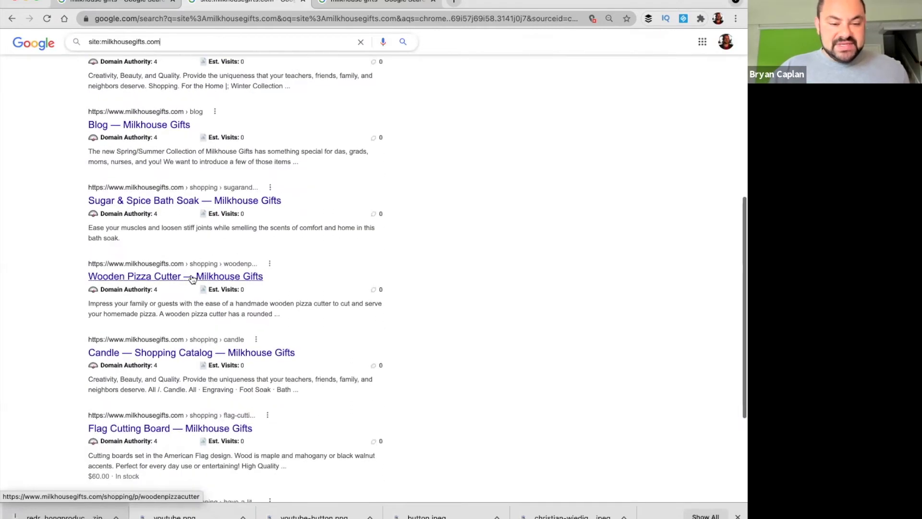
scroll(183, 312, "down", 4)
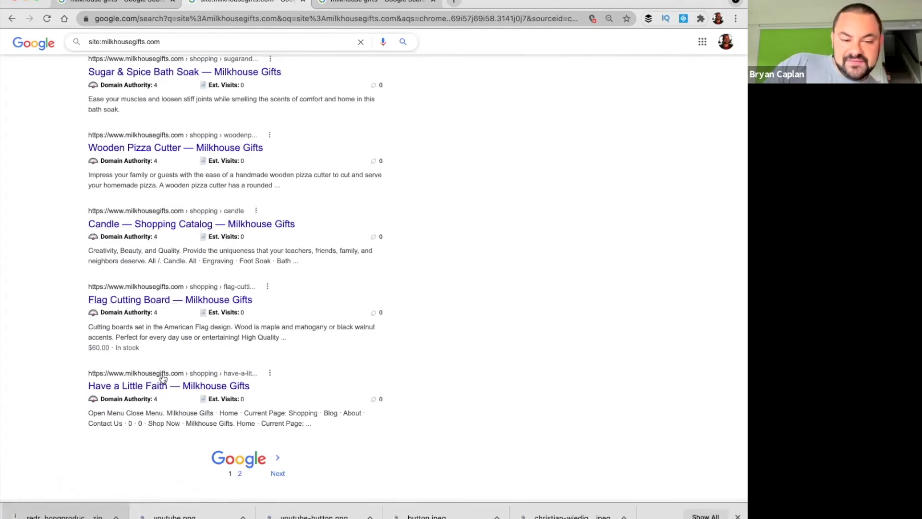
scroll(224, 264, "up", 5)
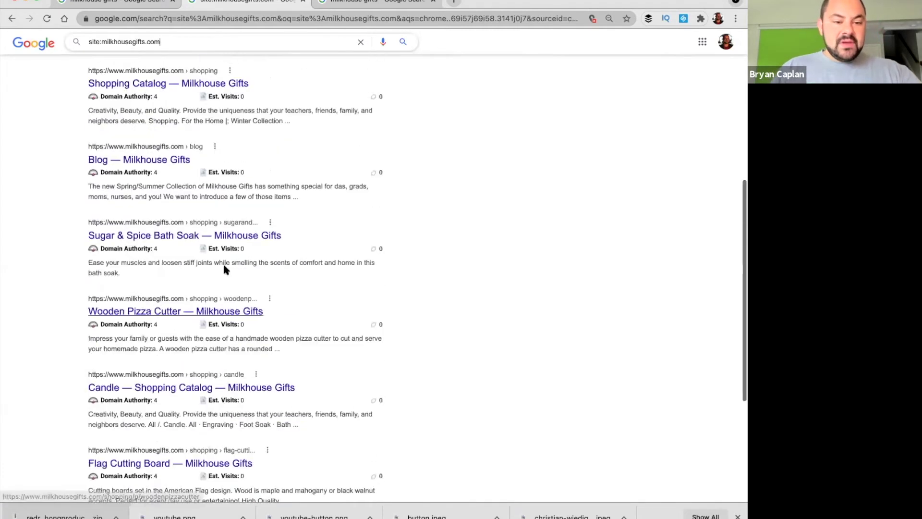
scroll(225, 269, "up", 4)
scroll(221, 336, "down", 10)
scroll(211, 365, "up", 6)
scroll(217, 293, "up", 6)
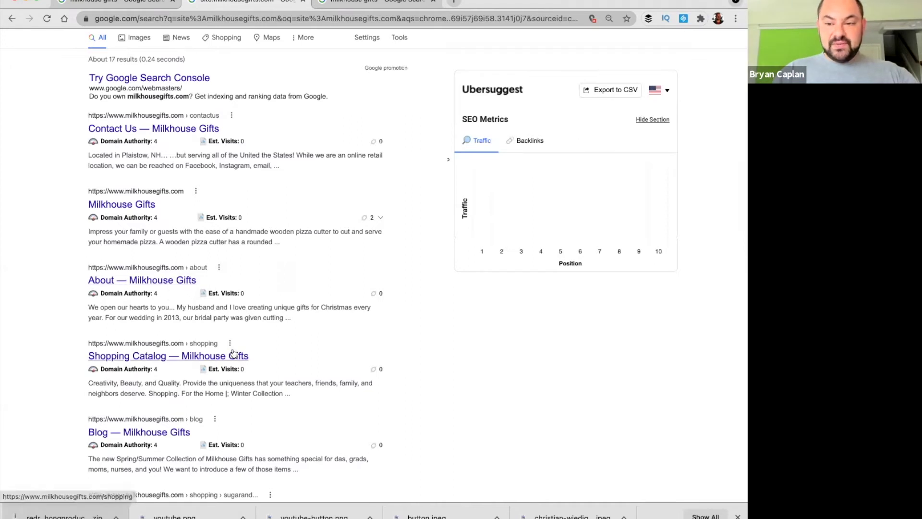
mouse_move(120, 219)
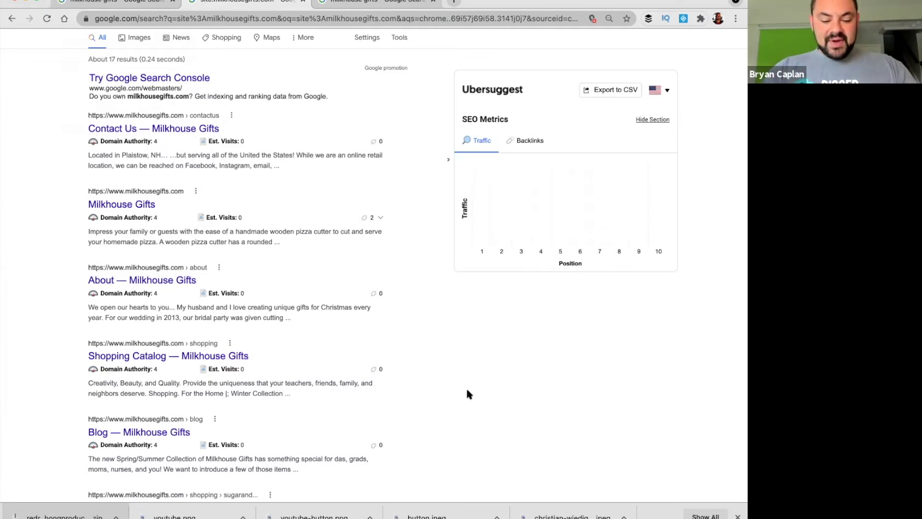
- Open Google Trends at g.co/trends in a new browser tab
key("ctrl+t")
type("g.co.")
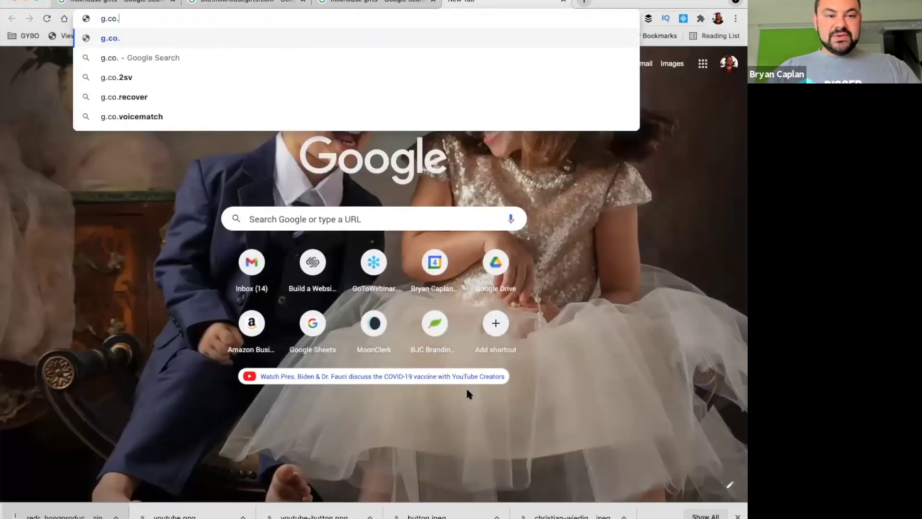
key("BackSpace")
type("/tre")
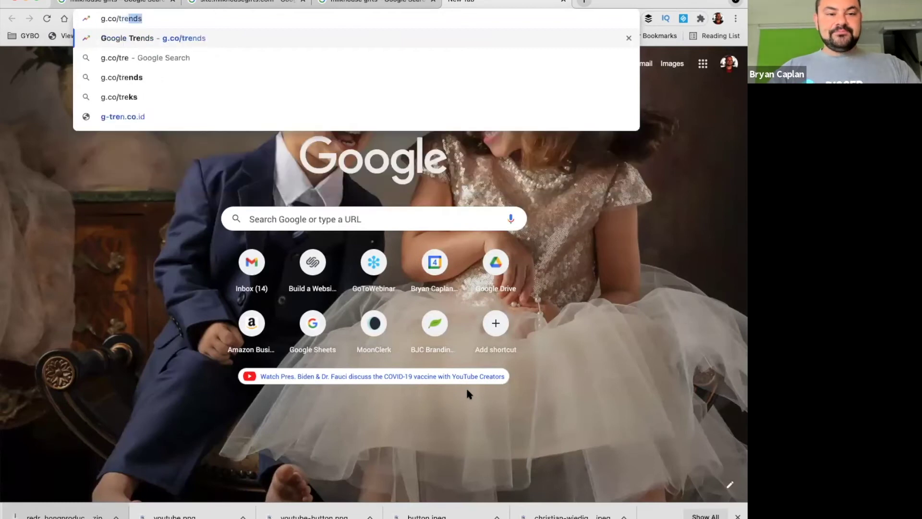
key("Return")
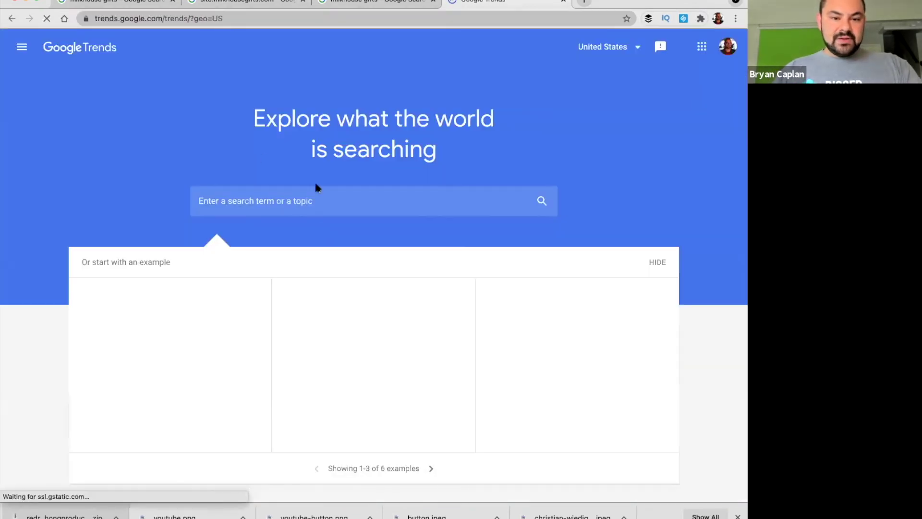
- Explore search interest for the term "bbq gifts"
left_click(266, 201)
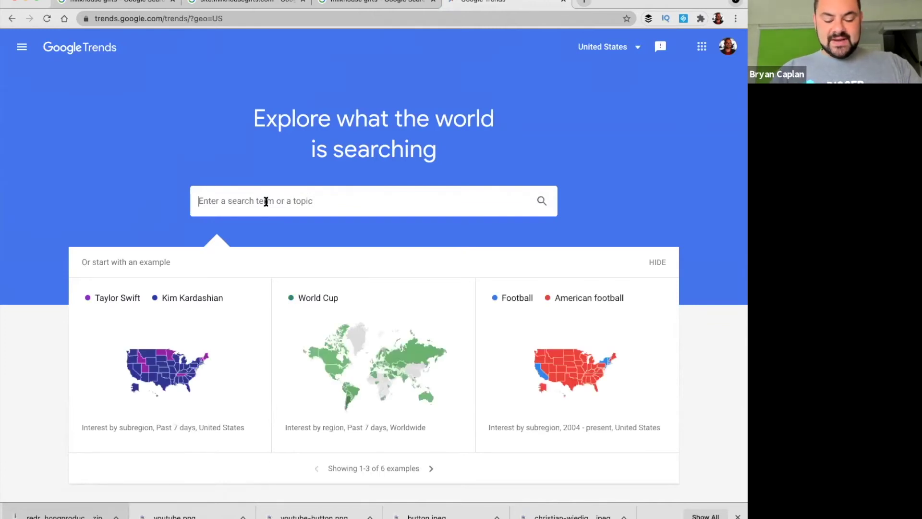
type("bbq")
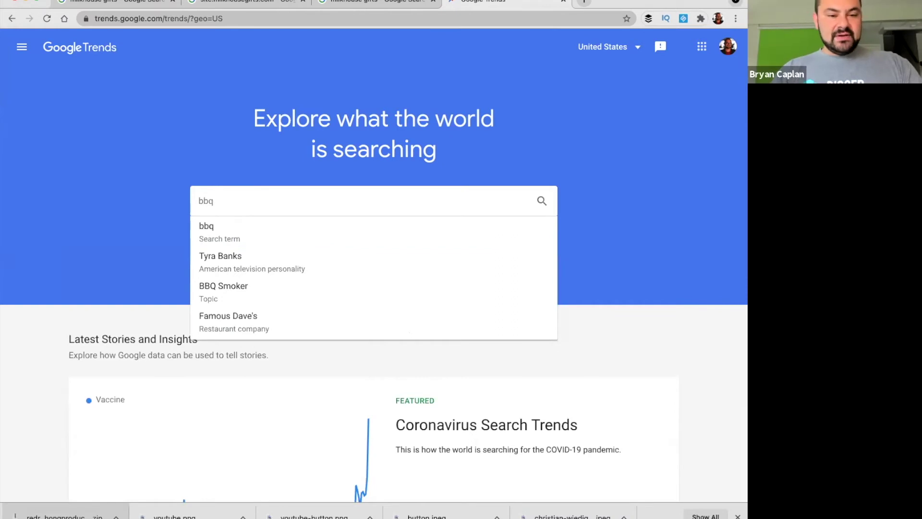
type(" gif")
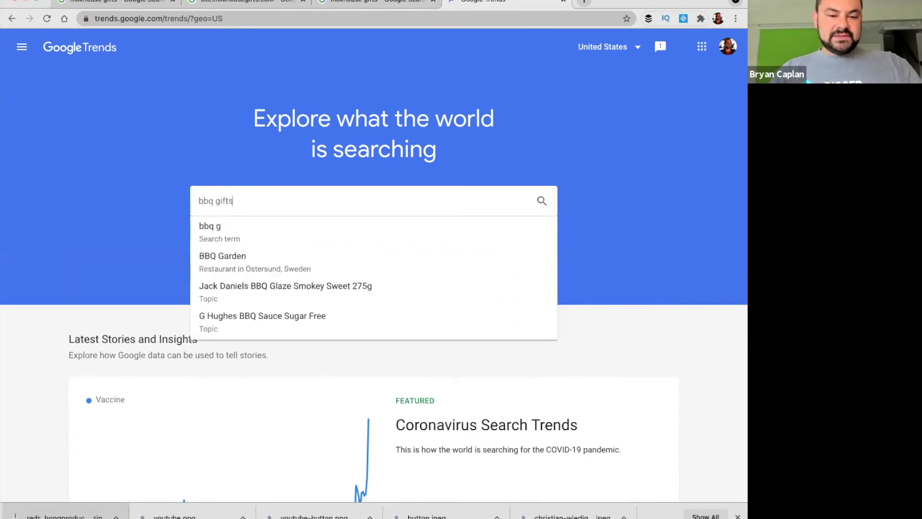
type("ts")
left_click(257, 229)
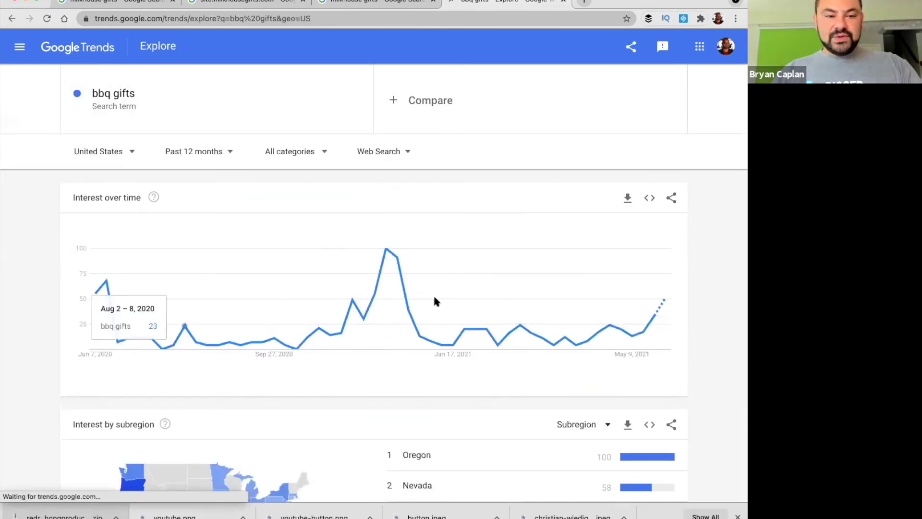
- Limit the trend region to the Boston MA-Manchester NH metro area under US, MA
left_click(127, 151)
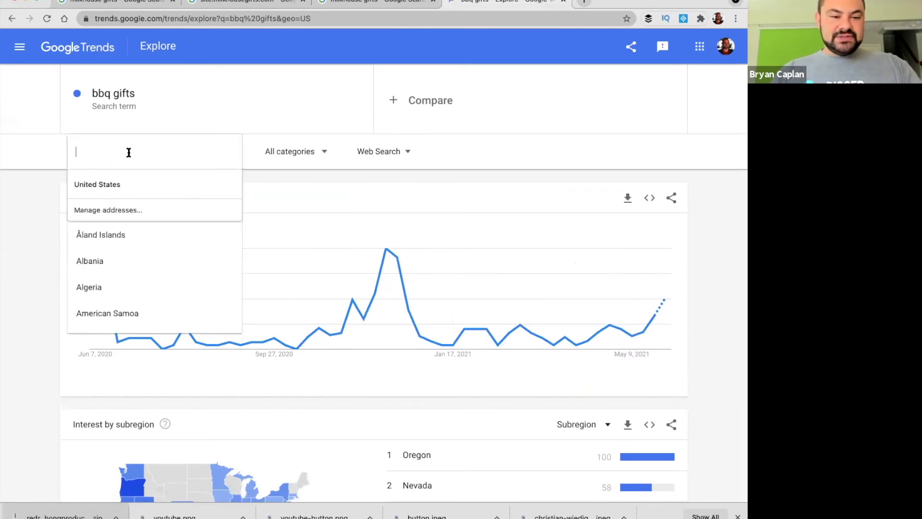
type("boston")
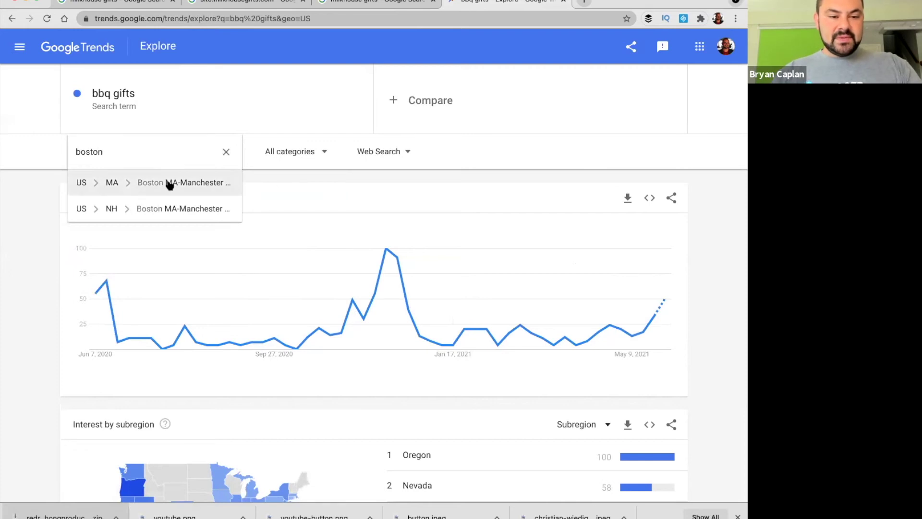
left_click(166, 182)
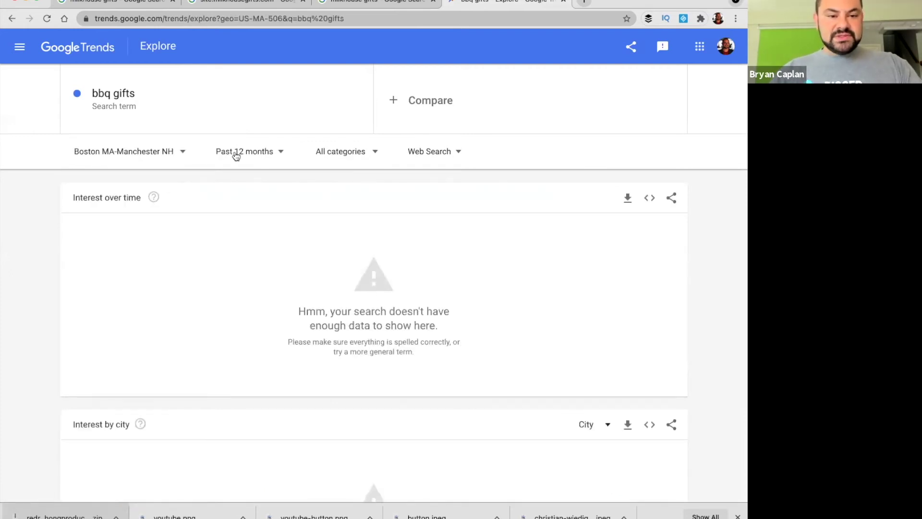
- Replace the search term with "gift ideas" and add "father's day gift" as a comparison term
left_click(158, 106)
type("gift ideas")
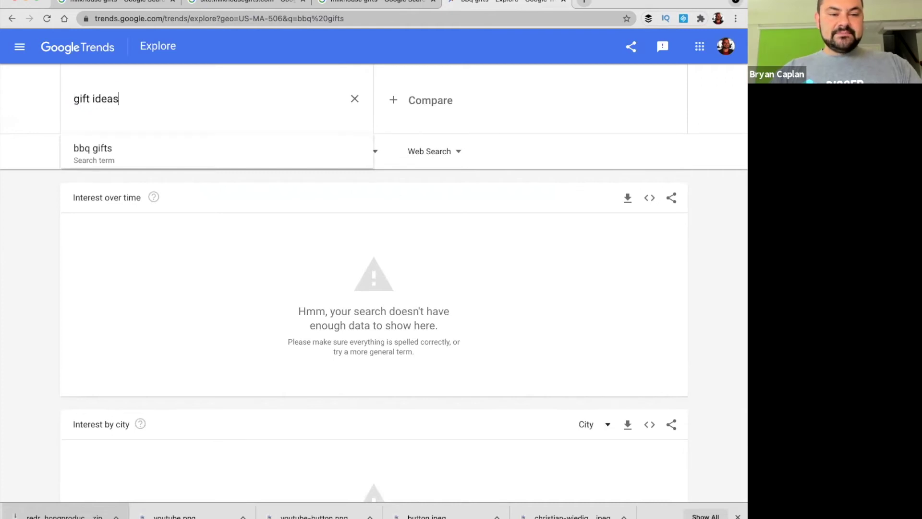
key("Return")
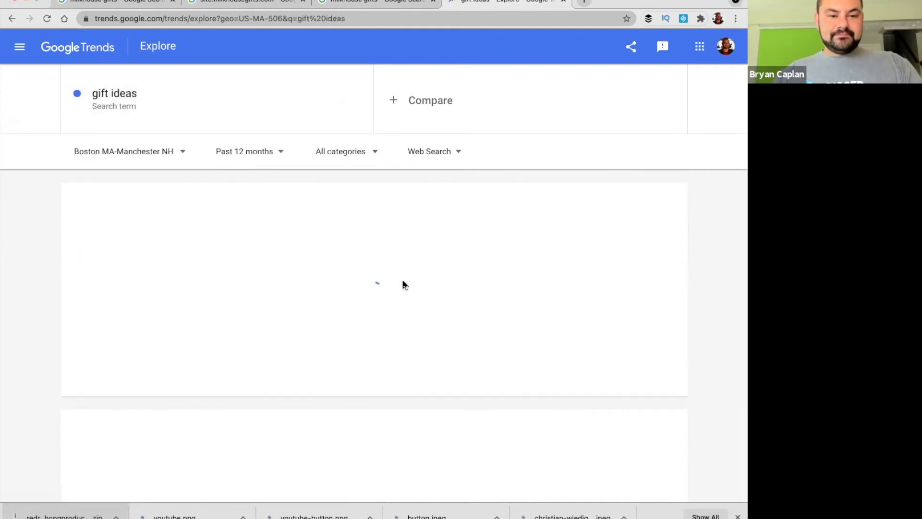
left_click(413, 102)
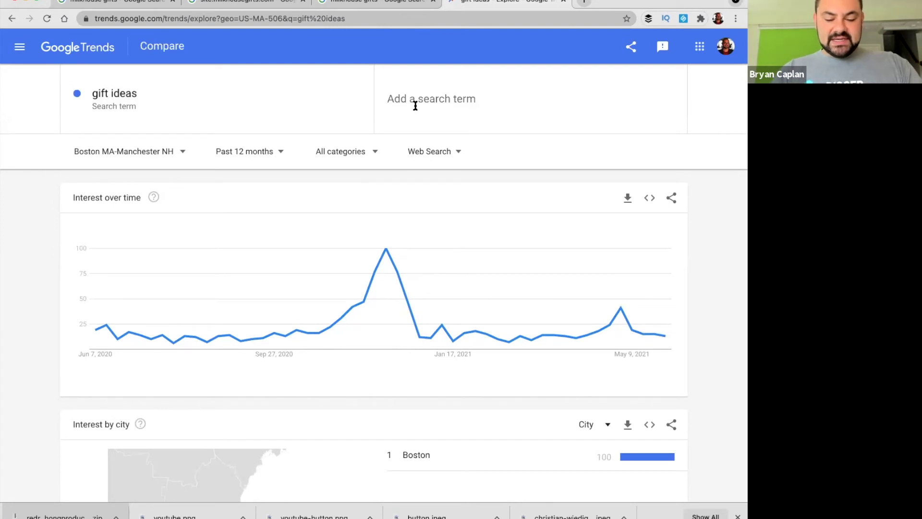
type("father's day gift")
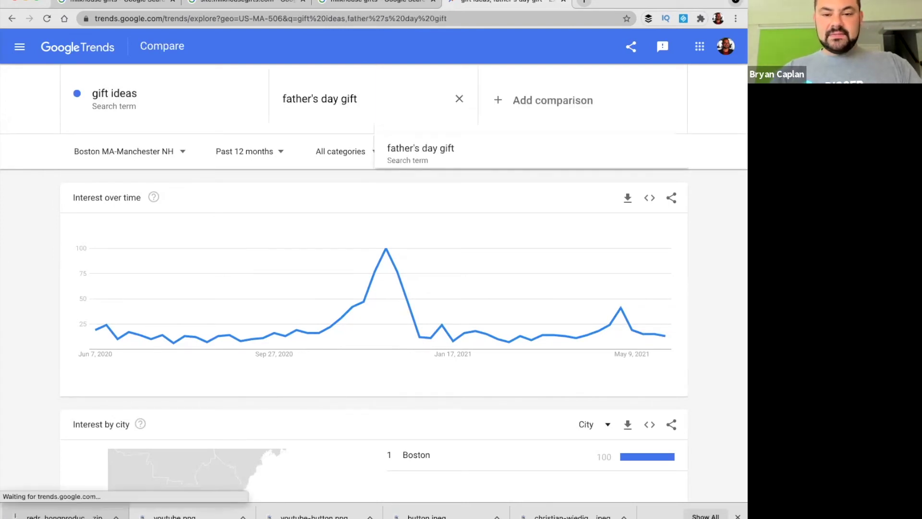
key("Return")
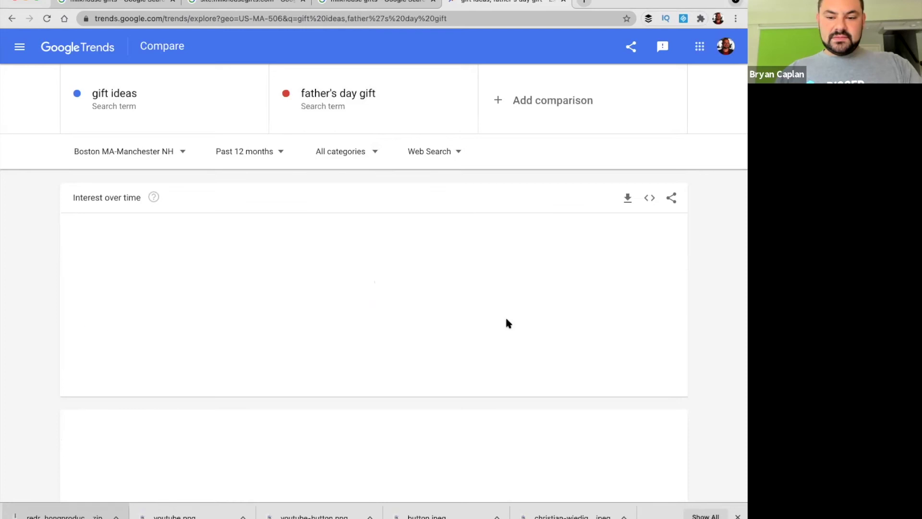
- Add "gifts for him" as a third comparison term
left_click(564, 105)
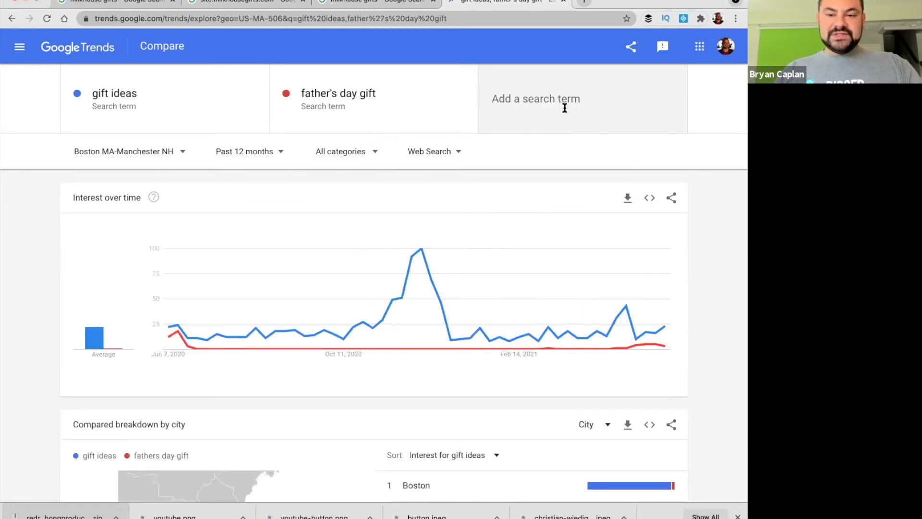
type("fathers")
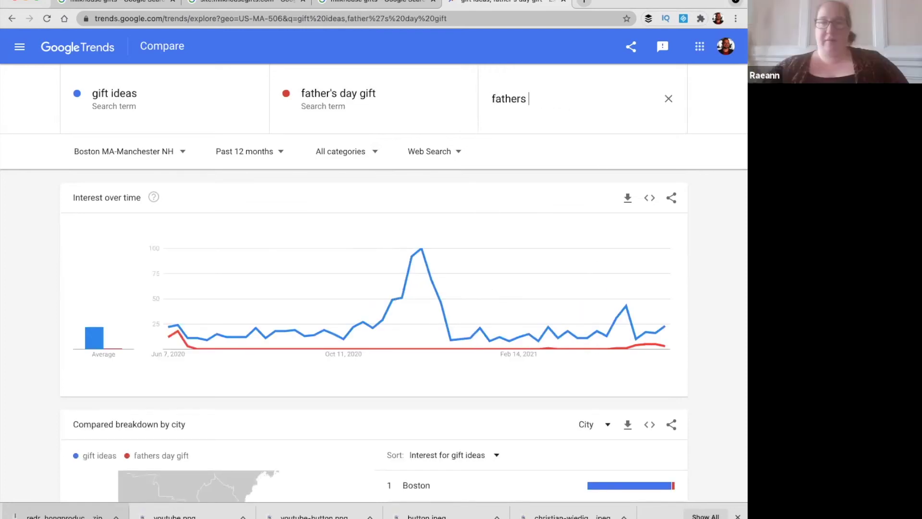
key("super+a")
type("gifts for hi")
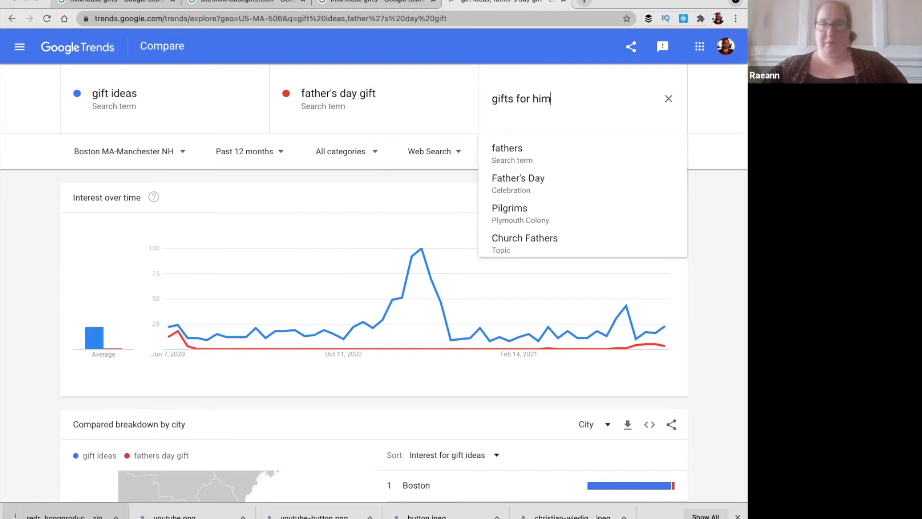
type("m")
key("Return")
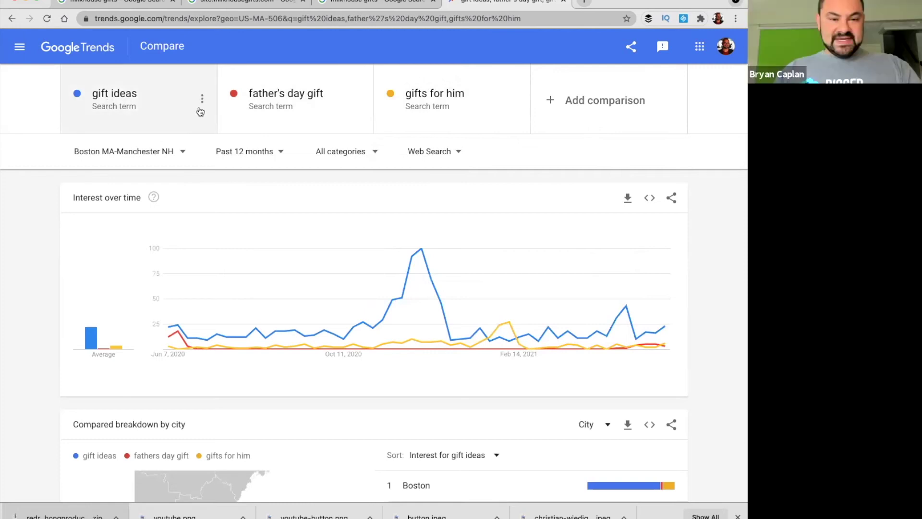
- Remove "gift ideas" from the comparison and add the term "gifts for dad"
left_click(202, 101)
left_click(165, 98)
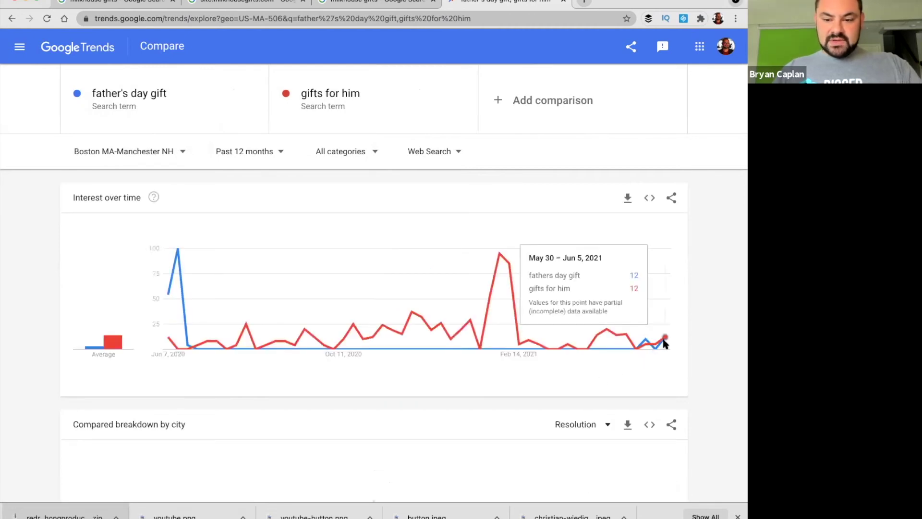
left_click(532, 99)
type("gifts for dad")
key("Return")
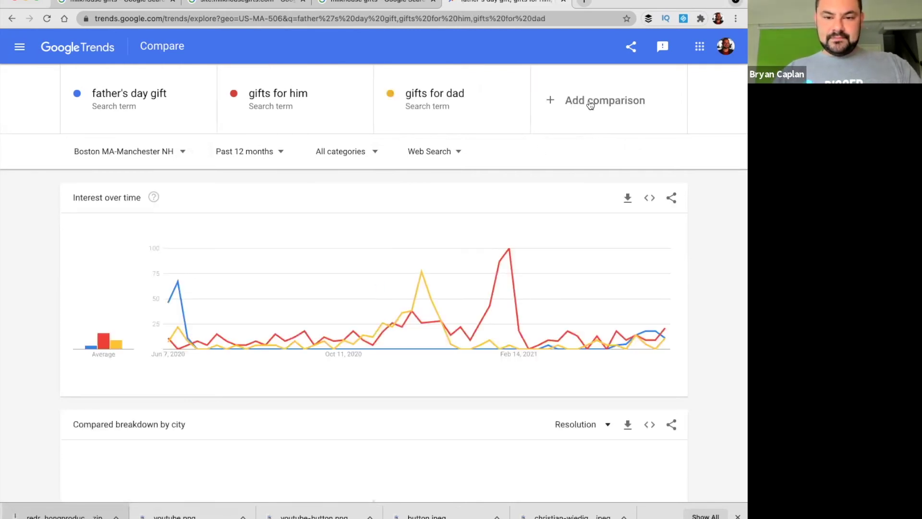
- Try "realtor gifts" as a fourth comparison term and remove it from the comparison
left_click(559, 106)
type("gifts")
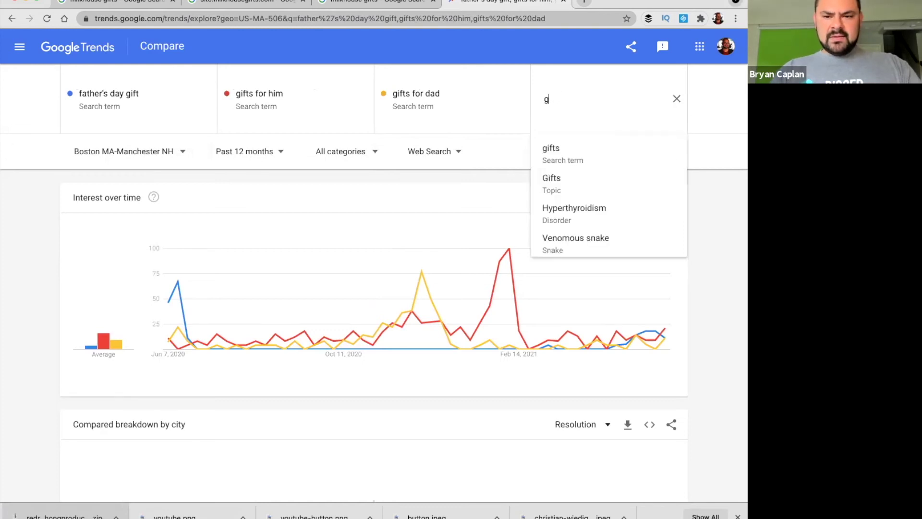
key("BackSpace")
type("realtor gif")
key("Return")
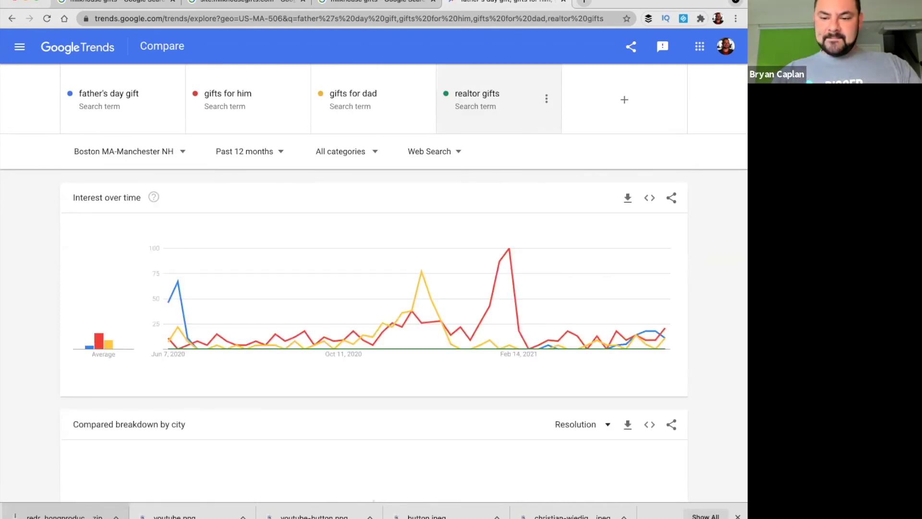
left_click(546, 98)
left_click(503, 99)
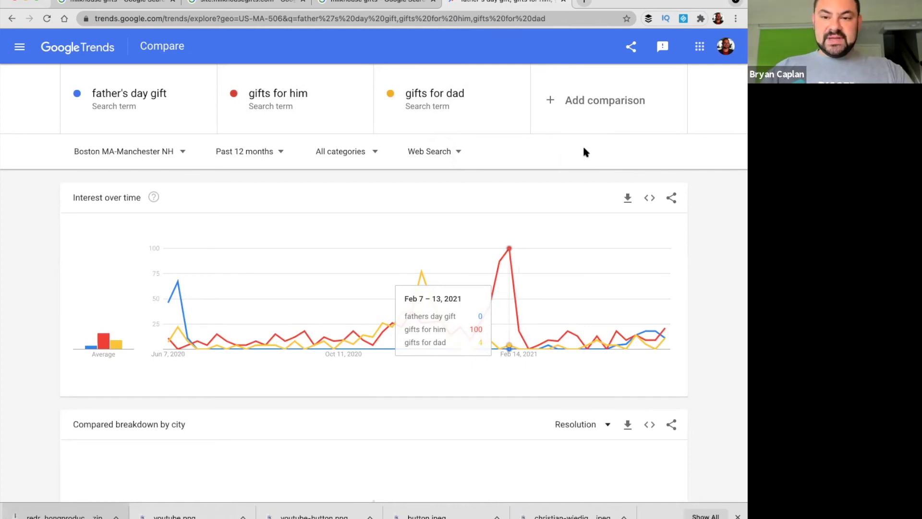
- Add "housewarming gift" as the fourth comparison term
left_click(583, 99)
type("housewarmin")
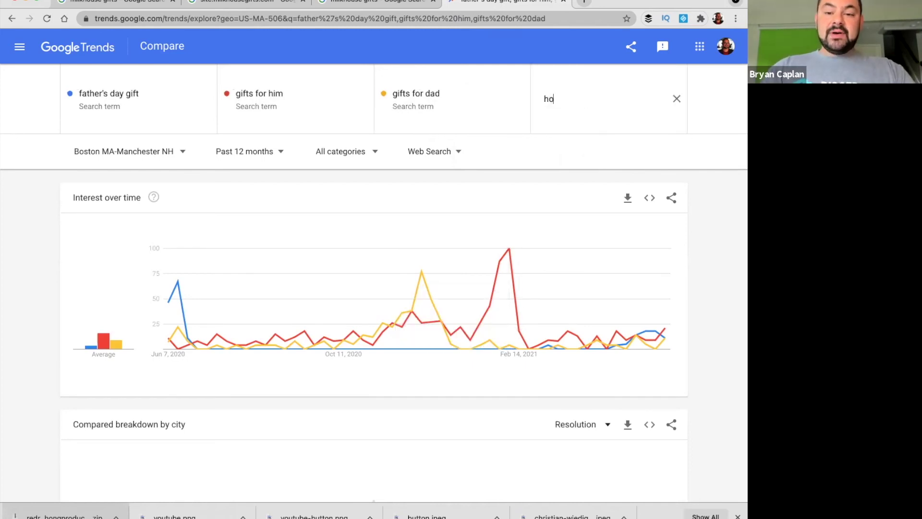
type("t")
key("Return")
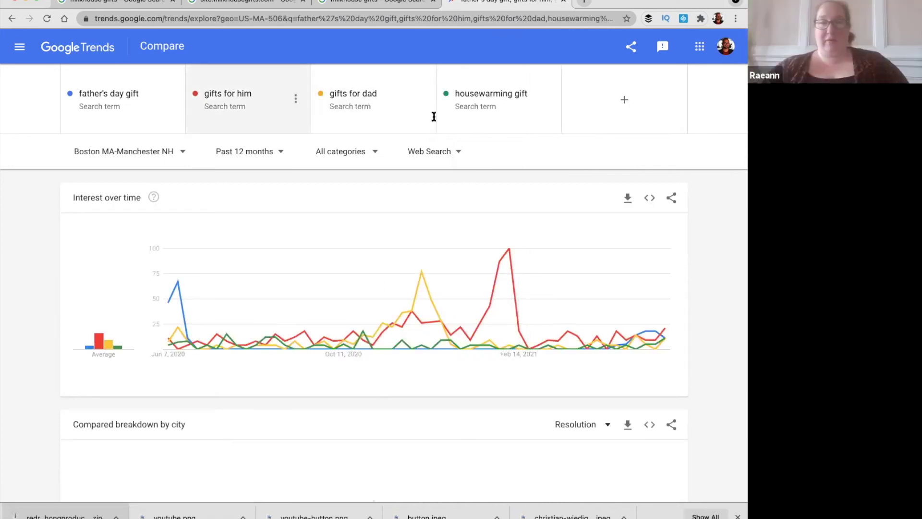
- Add "wedding gifts" as the fifth comparison term
left_click(609, 100)
type("wedding gifts")
key("Return")
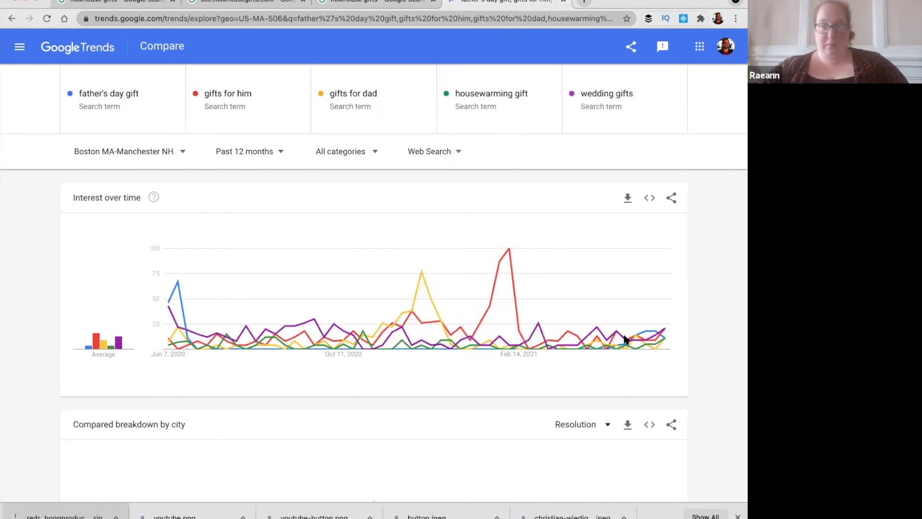
- Remove "gifts for him" from the comparison and examine the updated interest over time for the remaining terms
left_click(294, 100)
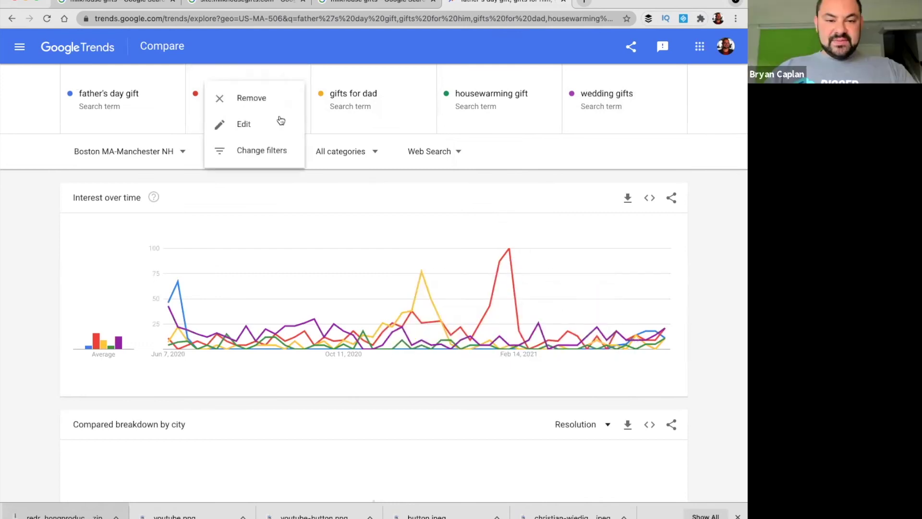
left_click(242, 96)
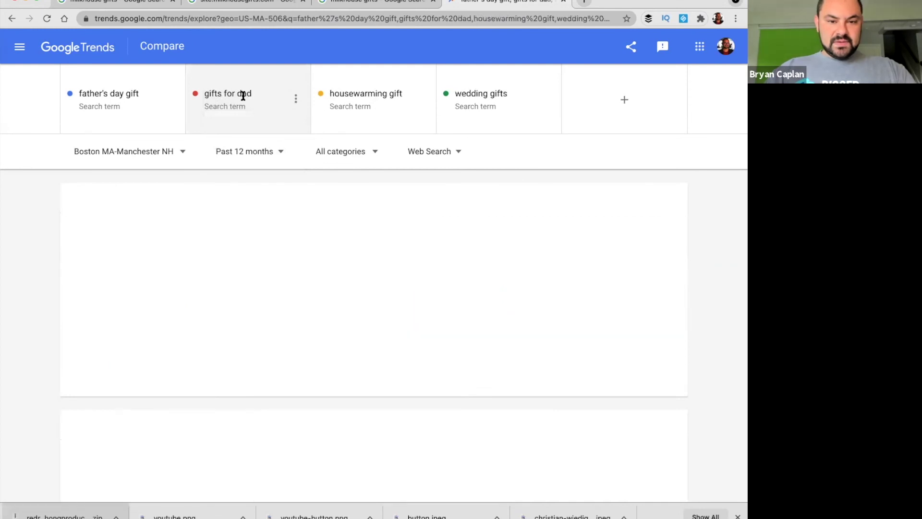
mouse_move(664, 334)
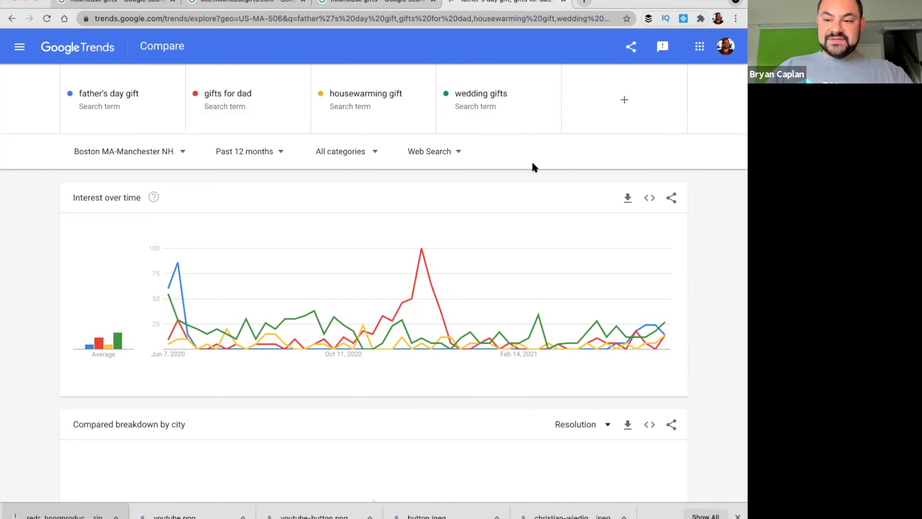
- Return to the Google results listing the indexed pages of milkhousegifts.com
left_click(421, 6)
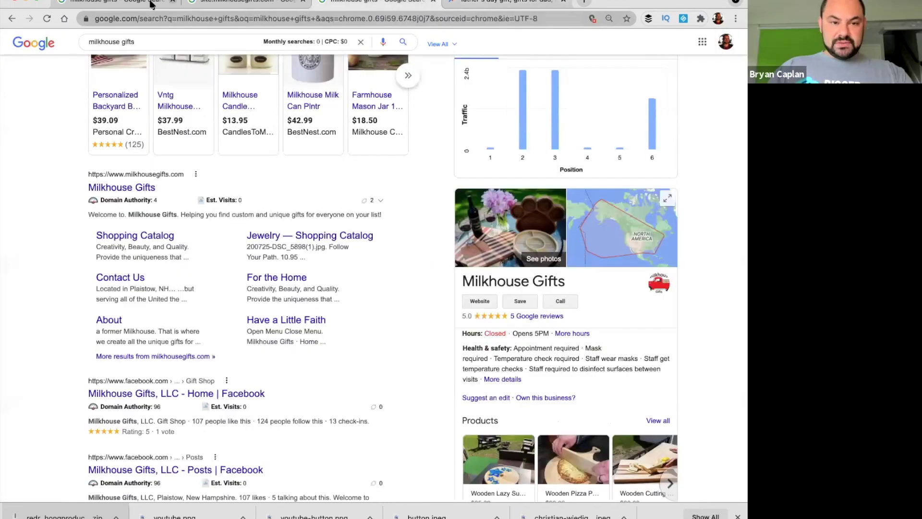
left_click(194, 12)
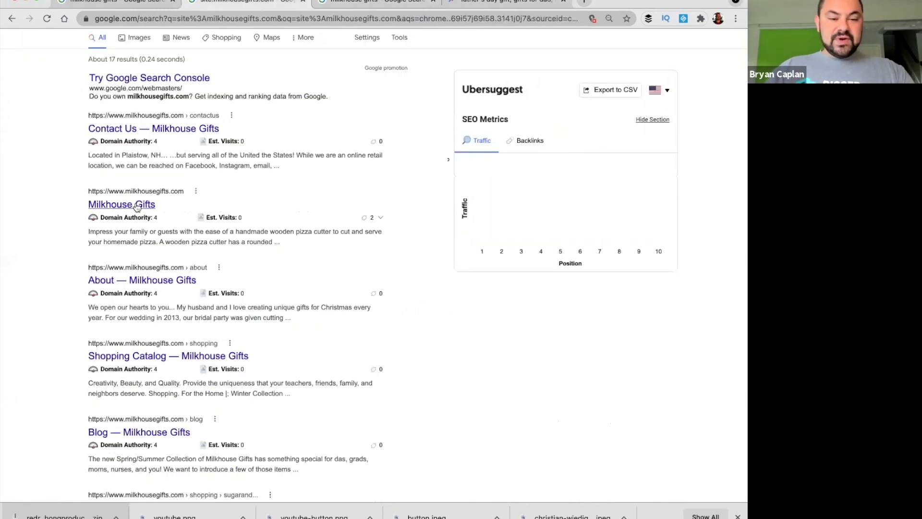